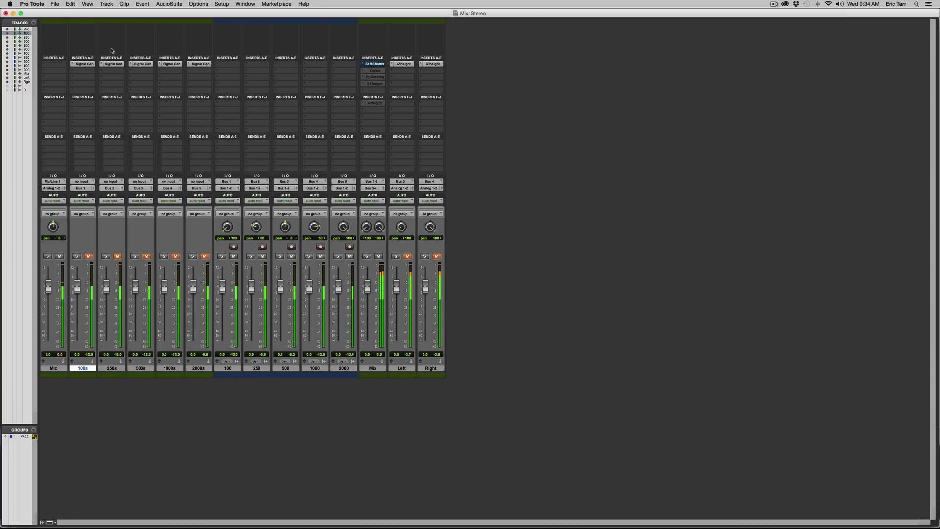
- Review the Signal Generator settings on tracks 100s, 250s, 500s, 1000s and 2000s, and check the recorded clips in the Edit window
left_click(84, 64)
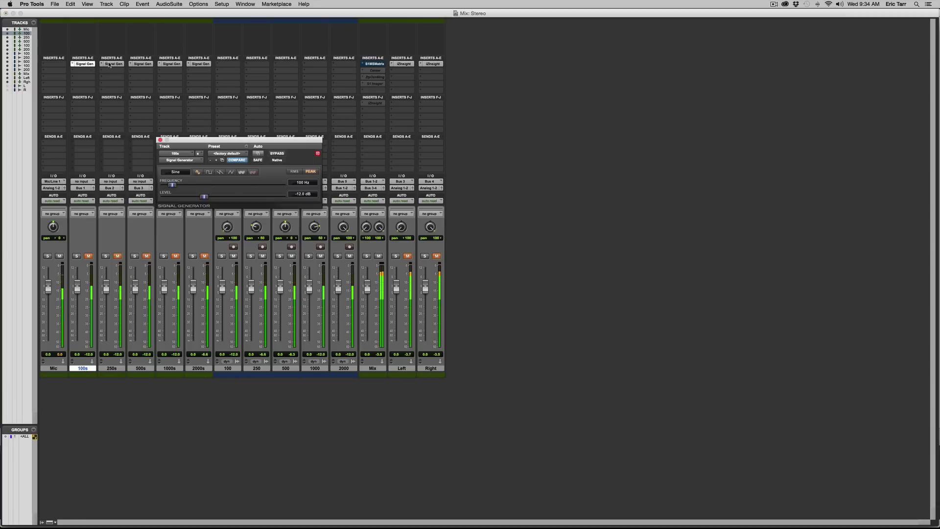
left_click(111, 64)
left_click(137, 64)
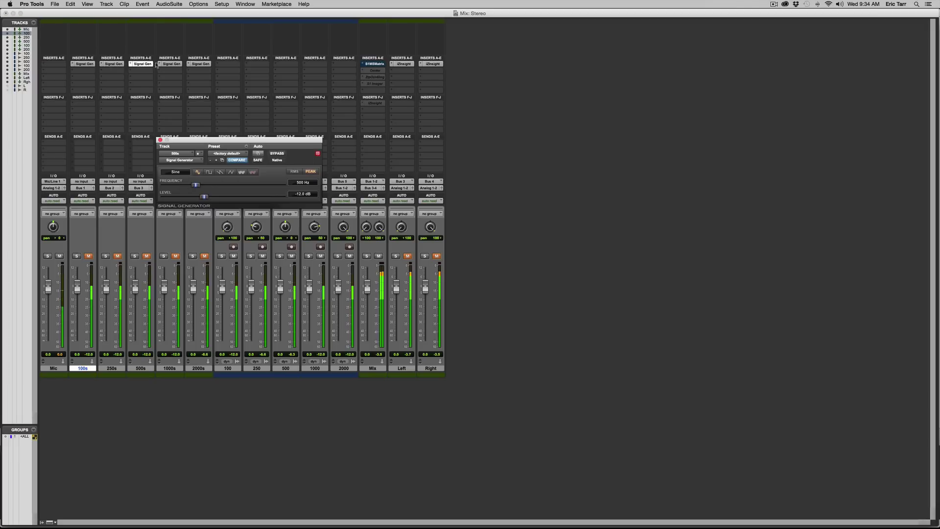
left_click(172, 64)
left_click(208, 64)
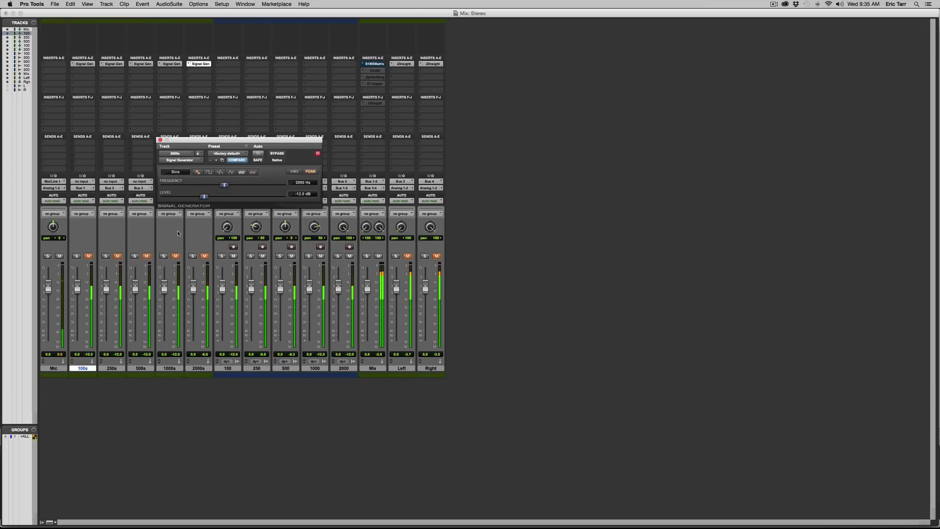
left_click(161, 140)
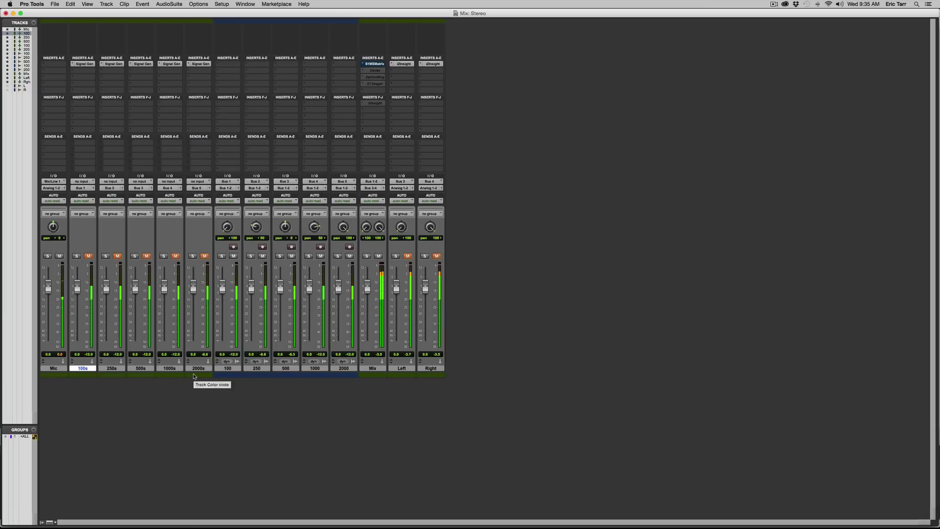
key("super+equal")
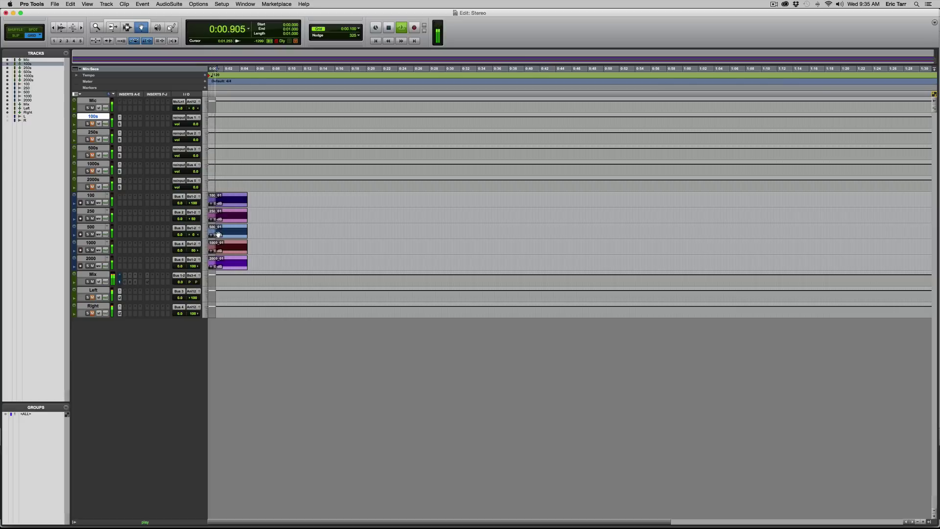
key("super+equal")
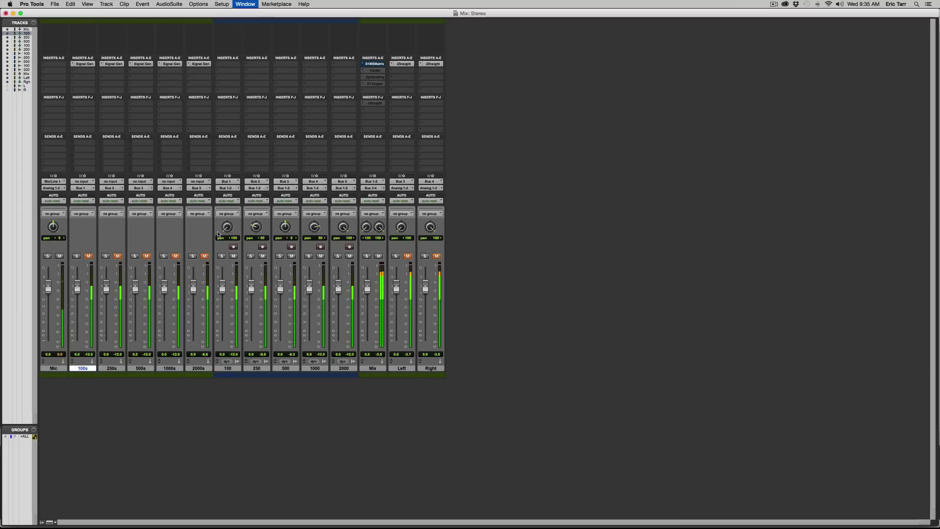
- Hide and make inactive the five signal generator tracks, 100s through 2000s
left_click(199, 368)
left_click(82, 368, "shift")
right_click(83, 368)
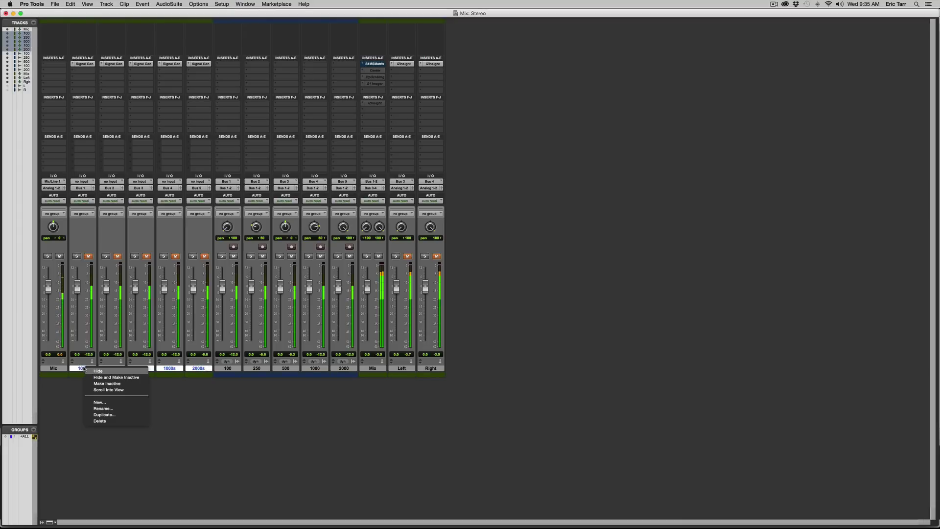
left_click(99, 377)
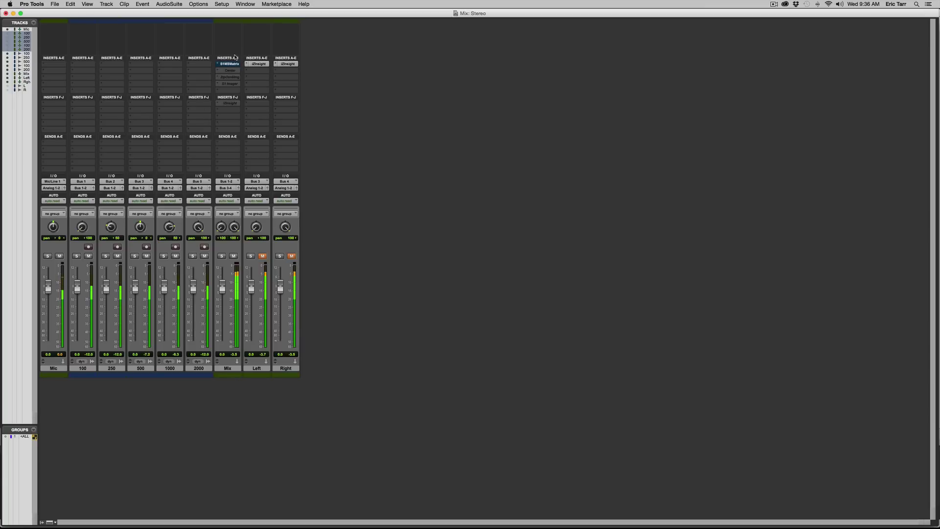
- Open the iZotope Insight spectrum analyzers of the Left and Right tracks and stack them, with Left above Right, beside the mixer channels
left_click(259, 64)
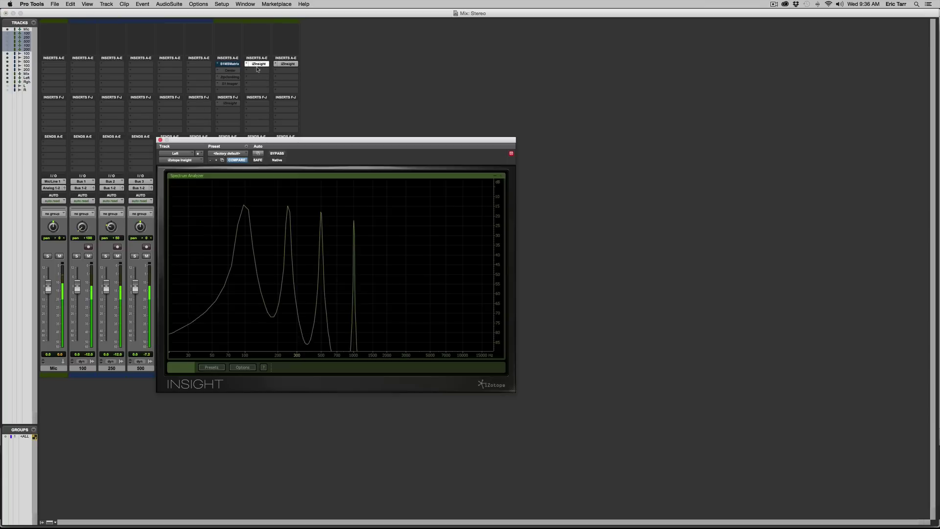
left_click_drag(328, 144, 600, 43)
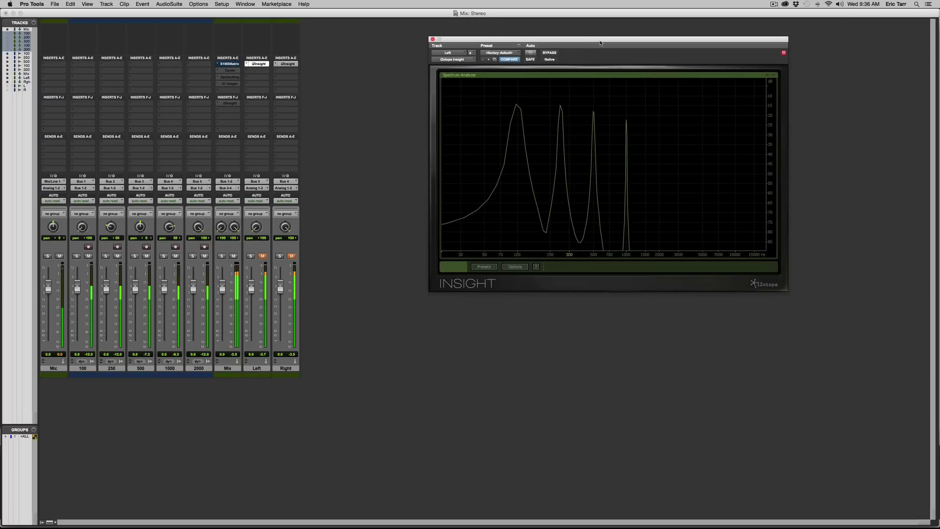
left_click(288, 64)
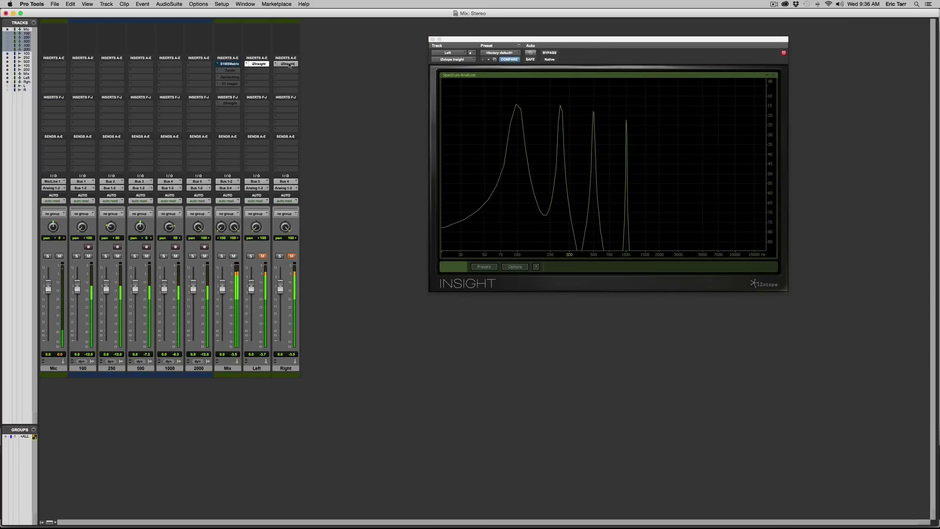
left_click_drag(275, 18, 701, 268)
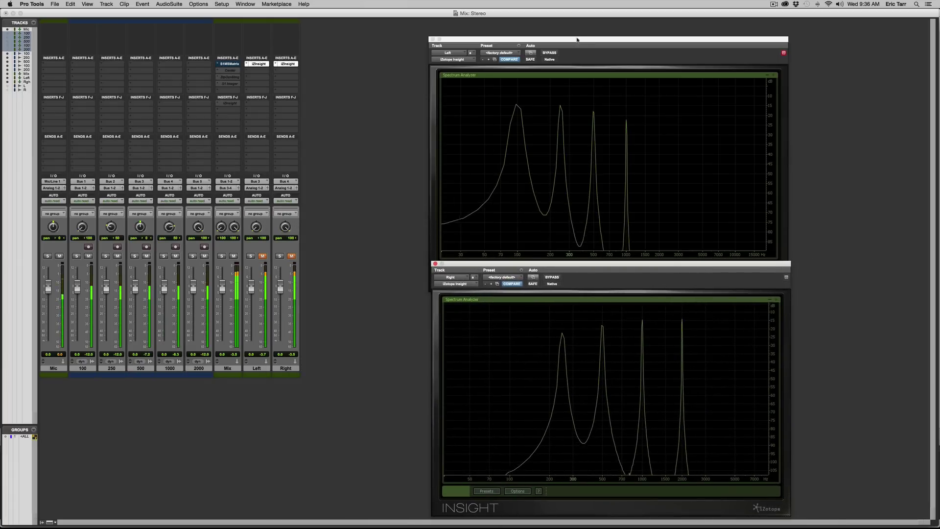
left_click_drag(581, 41, 580, 16)
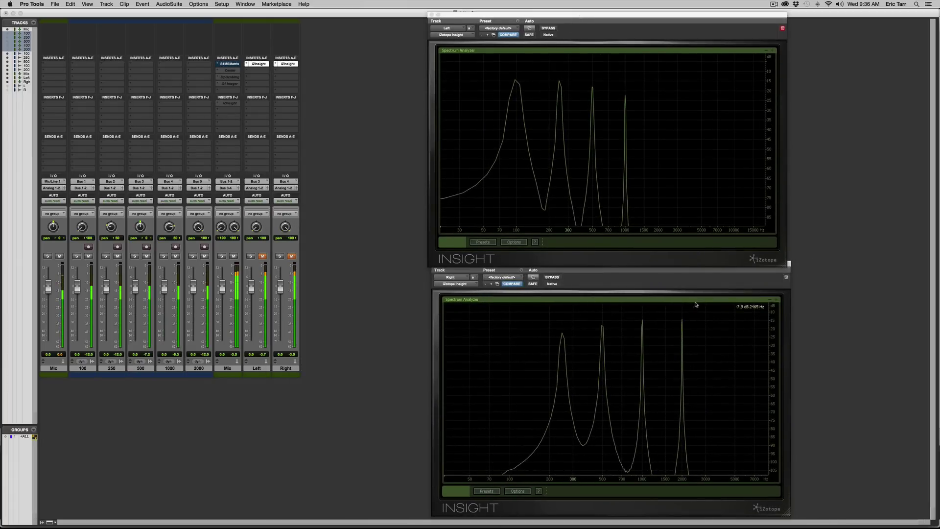
left_click(651, 272)
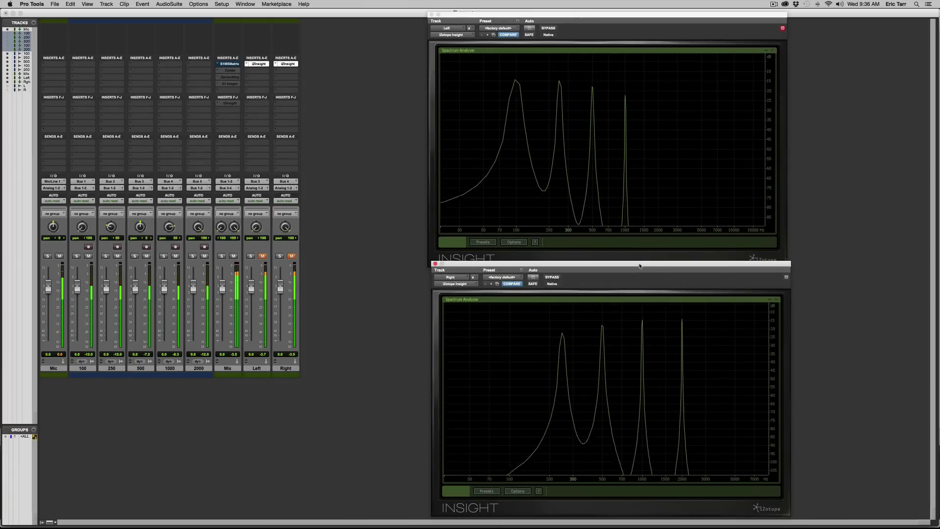
left_click_drag(640, 266, 637, 269)
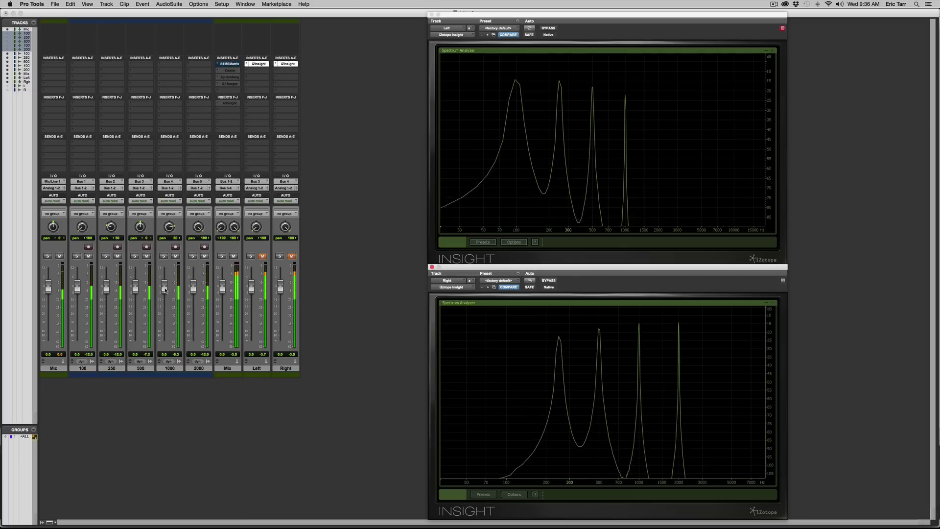
- Select the Mix track, and briefly unmute the Left and Right tracks before muting them again
left_click(224, 369)
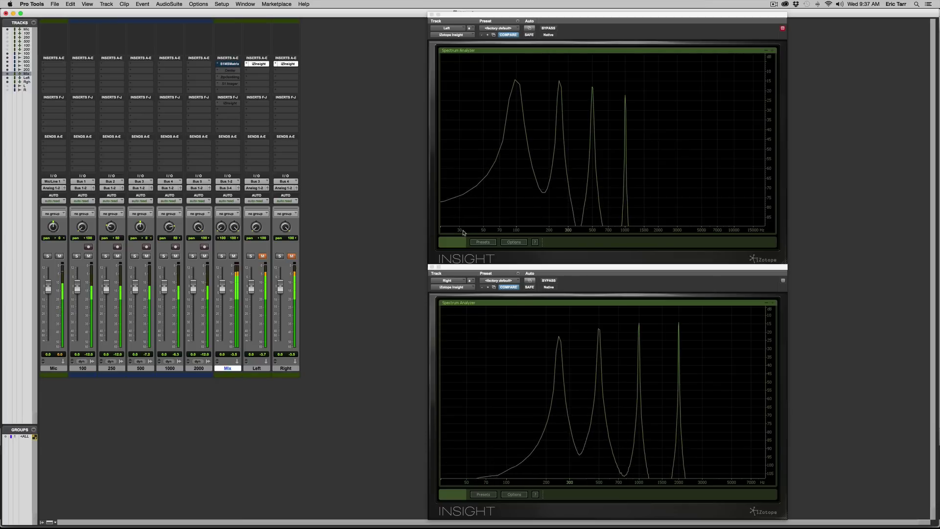
left_click(292, 257)
left_click(263, 256)
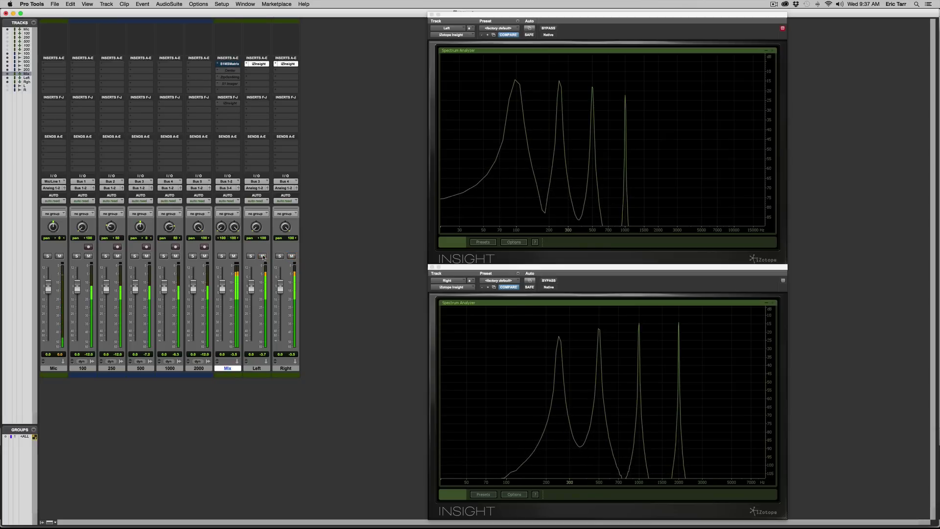
left_click(263, 256)
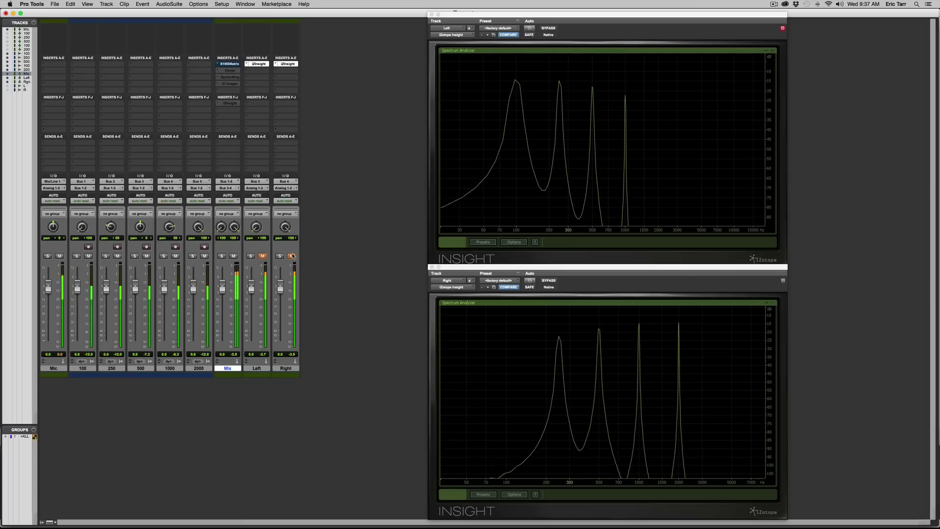
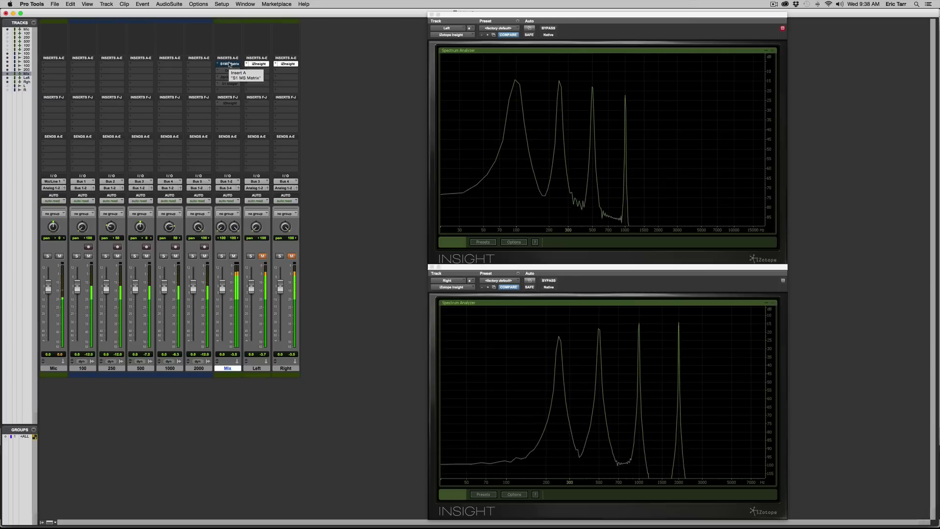
- Open the S1 MS Matrix on the Mix track, take it out of bypass, and keep its window clear of the analyzers
left_click(229, 64)
left_click_drag(135, 12, 343, 146)
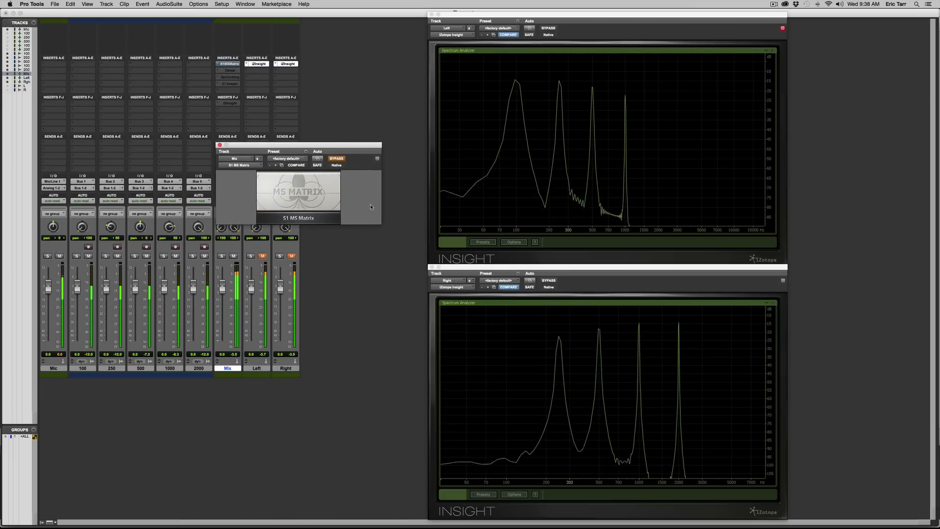
left_click_drag(343, 148, 381, 112)
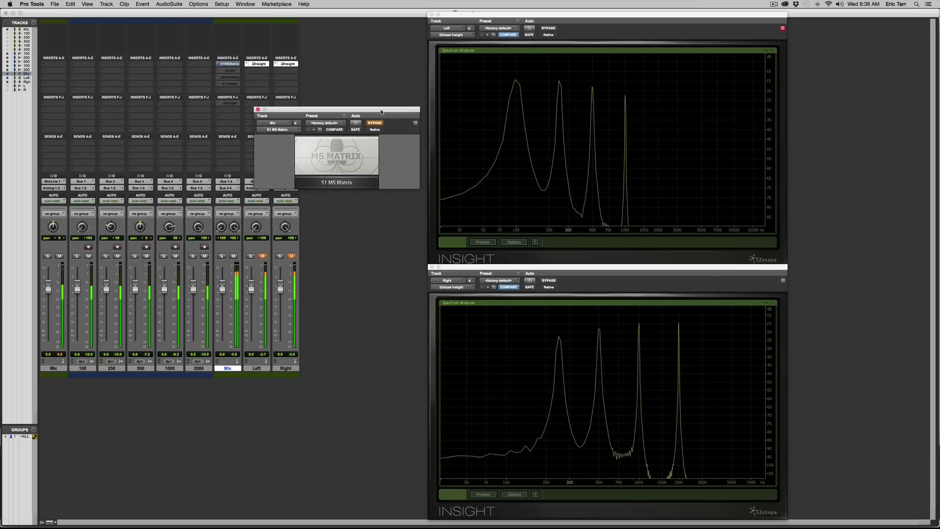
left_click_drag(375, 111, 396, 101)
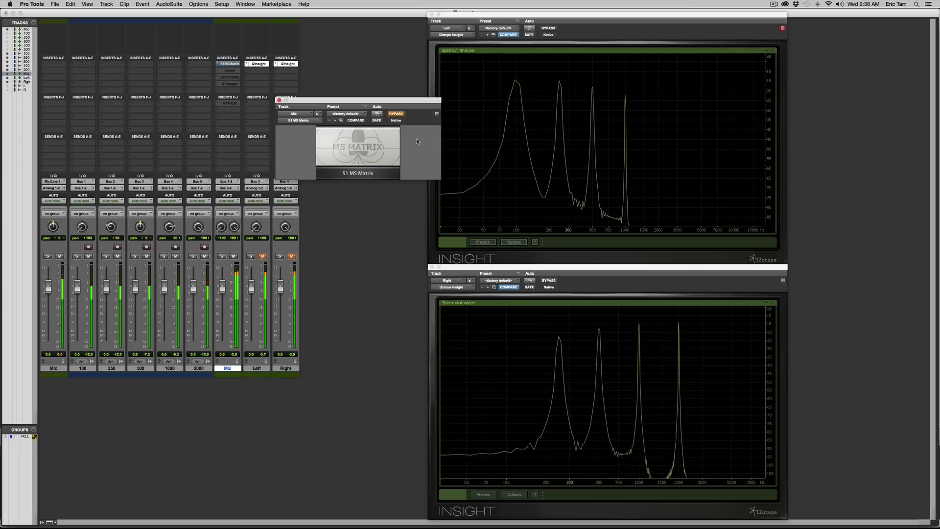
left_click(397, 115)
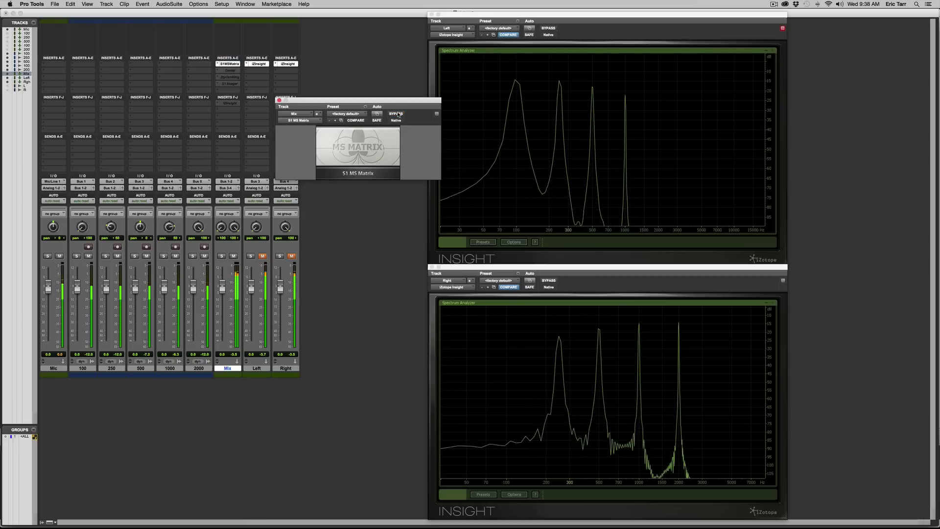
left_click_drag(389, 107, 422, 53)
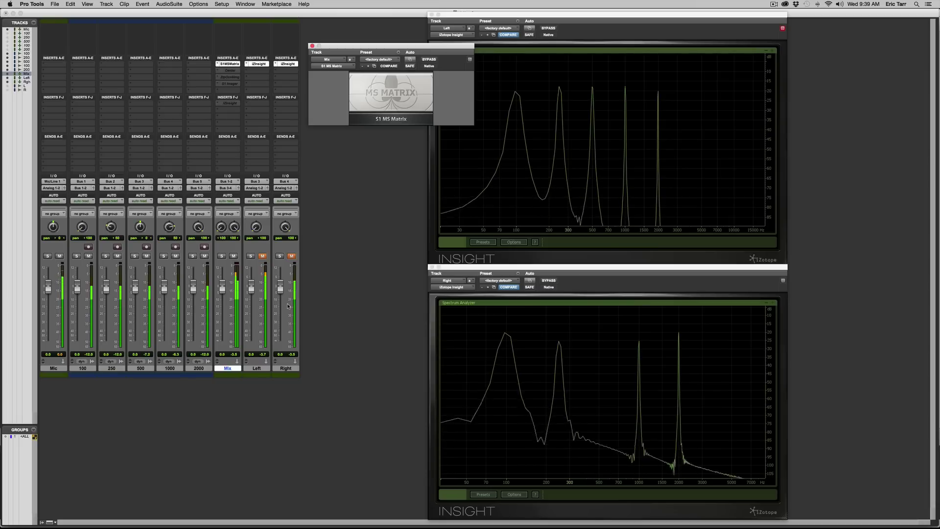
left_click_drag(381, 49, 328, 121)
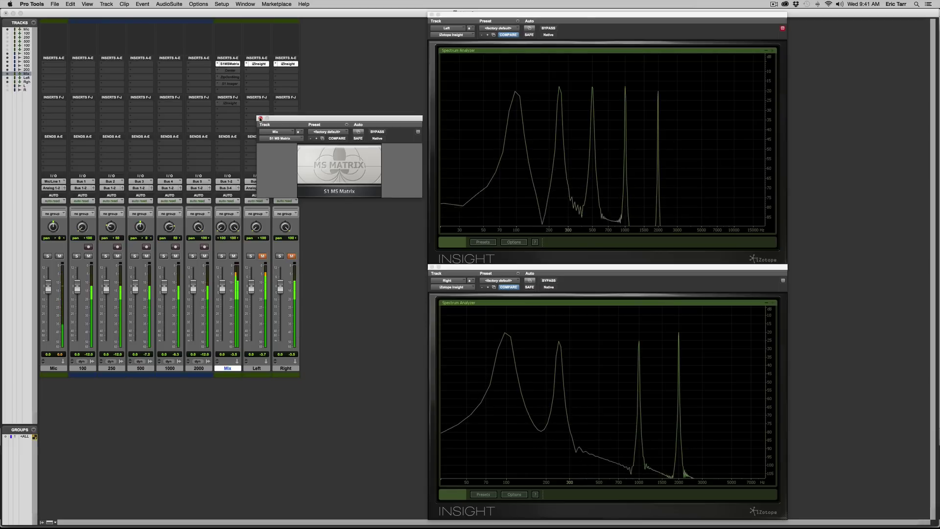
- Close the S1 MS Matrix window and make that insert inactive on the Mix track
left_click(261, 118)
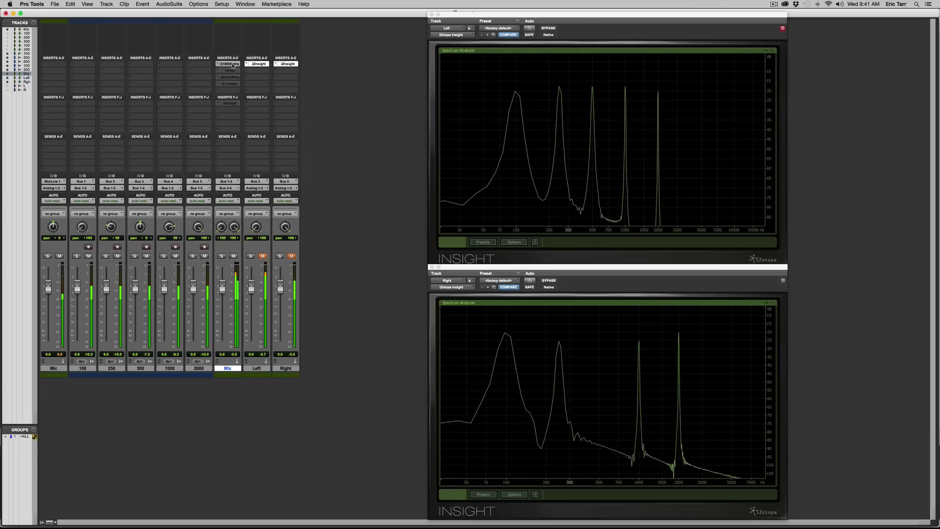
right_click(234, 64)
left_click(247, 73)
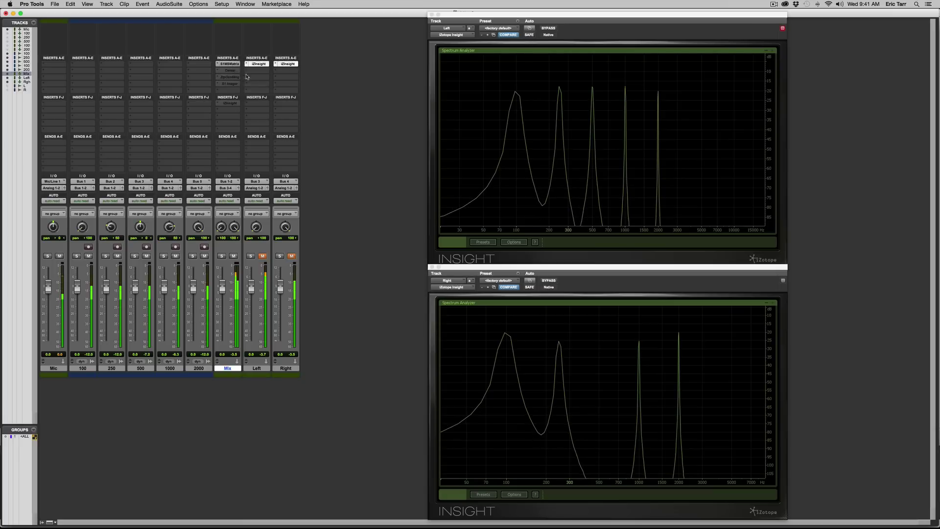
- Make the Center plug-in active on the Mix track and place its open window beside the Right analyzer
right_click(250, 65)
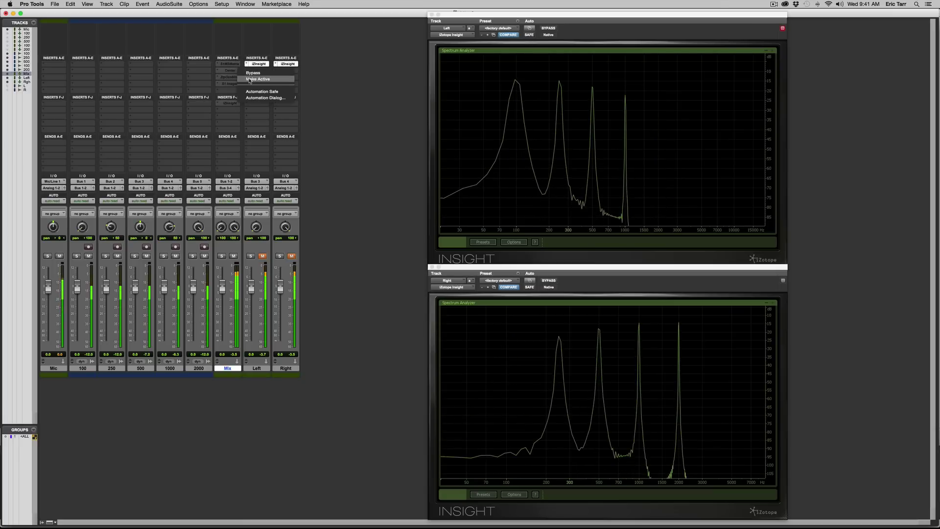
left_click(247, 79)
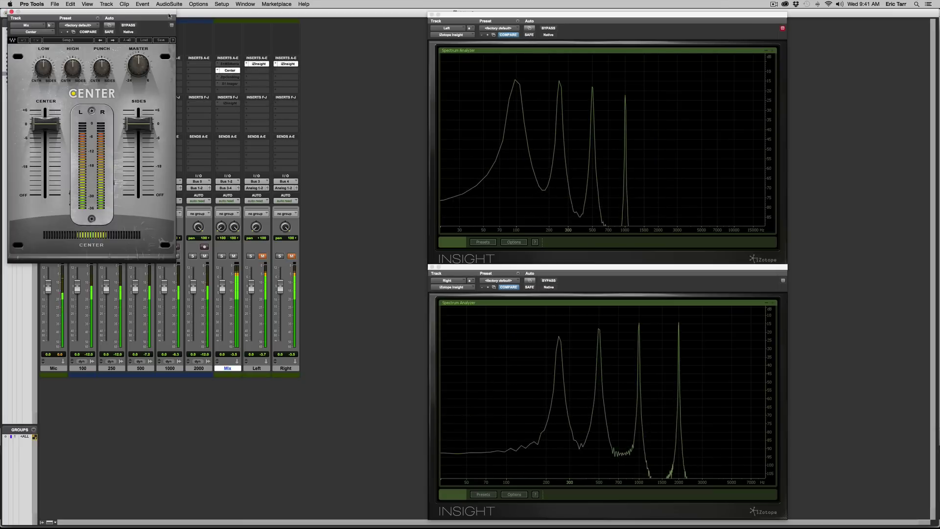
left_click_drag(166, 12, 368, 107)
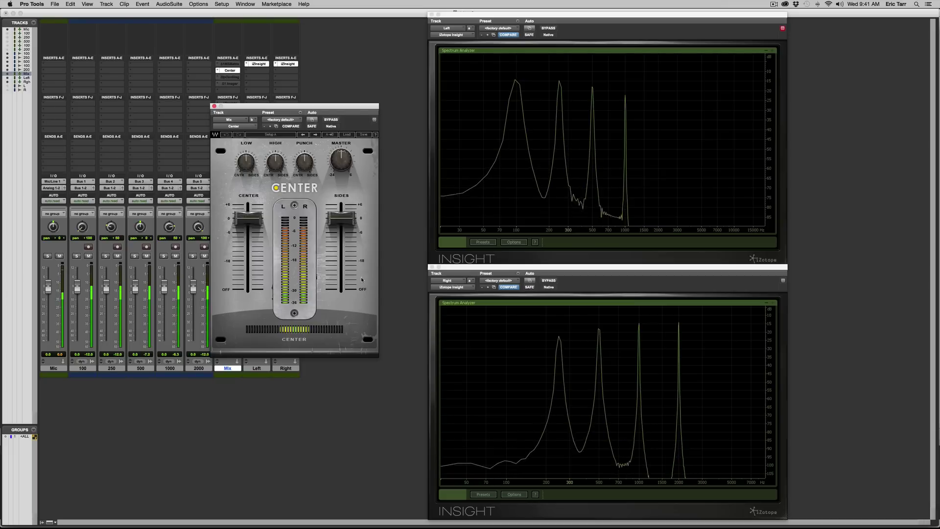
left_click_drag(297, 105, 342, 198)
- Set the Center fader of the Center plug-in back to 0
mouse_move(368, 318)
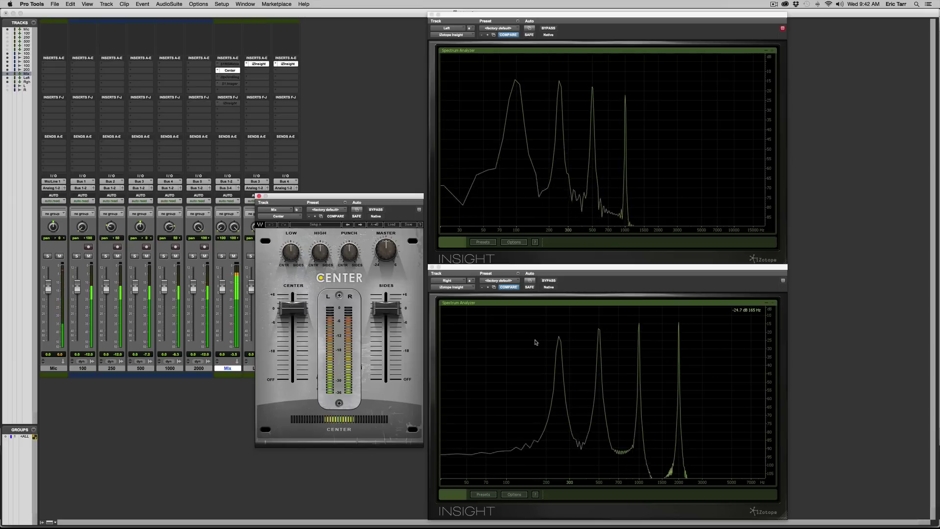
left_click(374, 310)
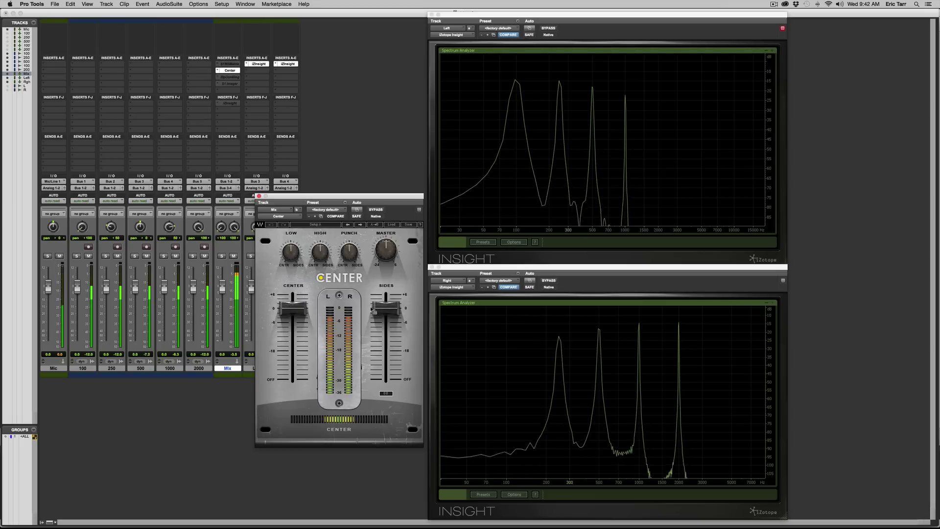
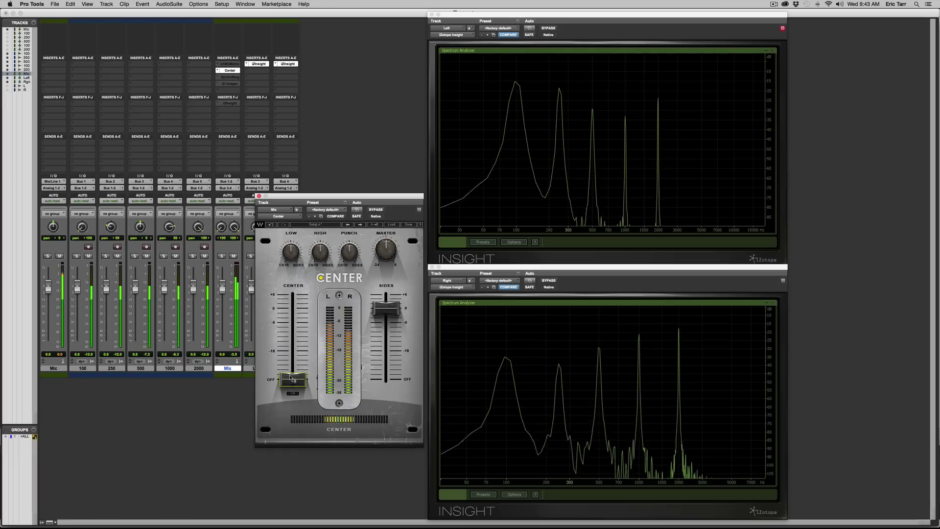
left_click_drag(291, 379, 292, 308)
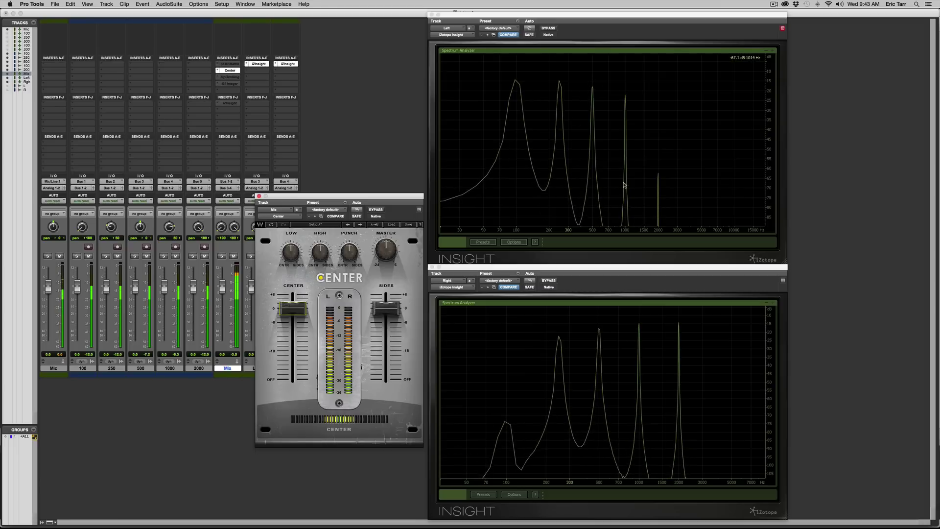
left_click(290, 313)
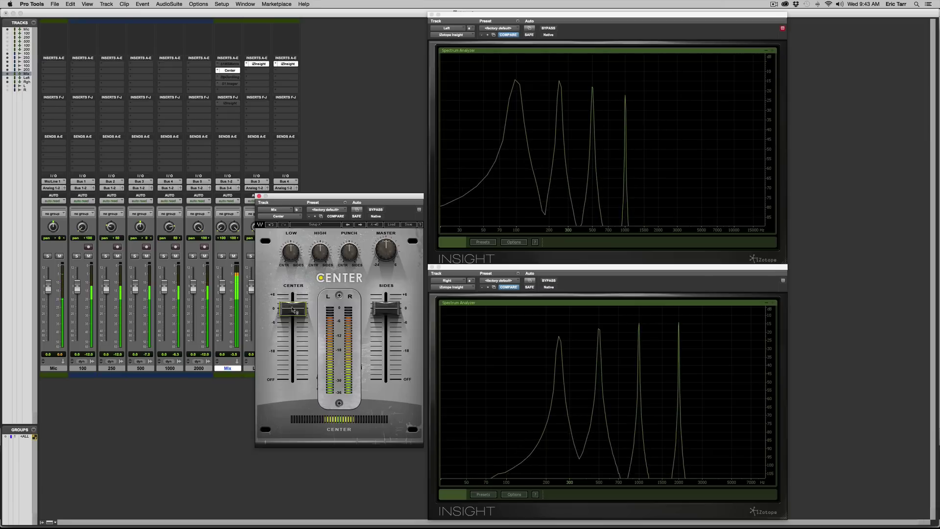
- Pull the Center fader of the Center plug-in down to OFF and reset it to 0, and do the same with its Sides fader
left_click_drag(293, 310, 286, 383)
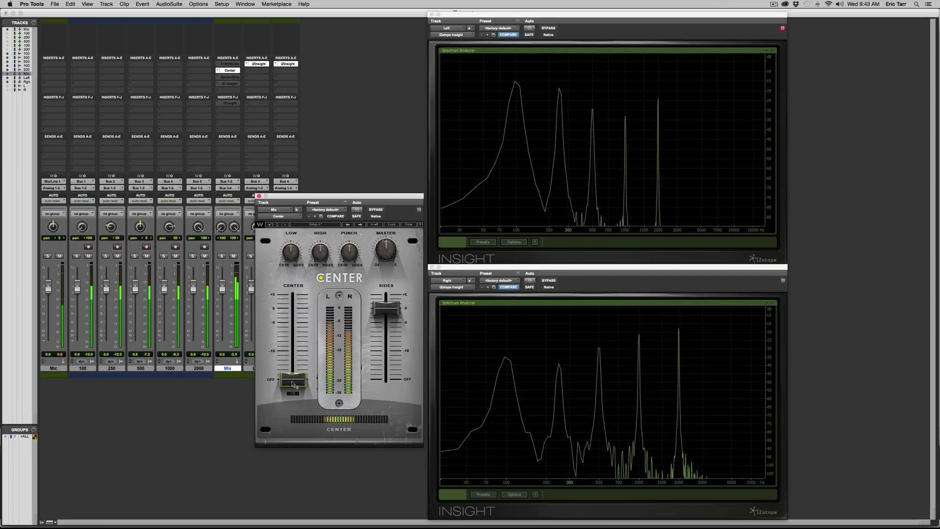
left_click(294, 381, "alt")
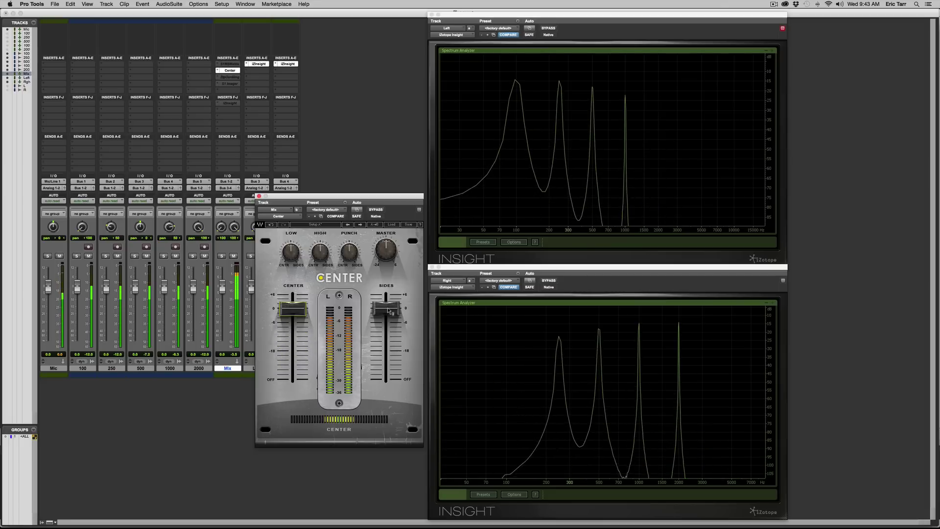
left_click_drag(388, 311, 389, 381)
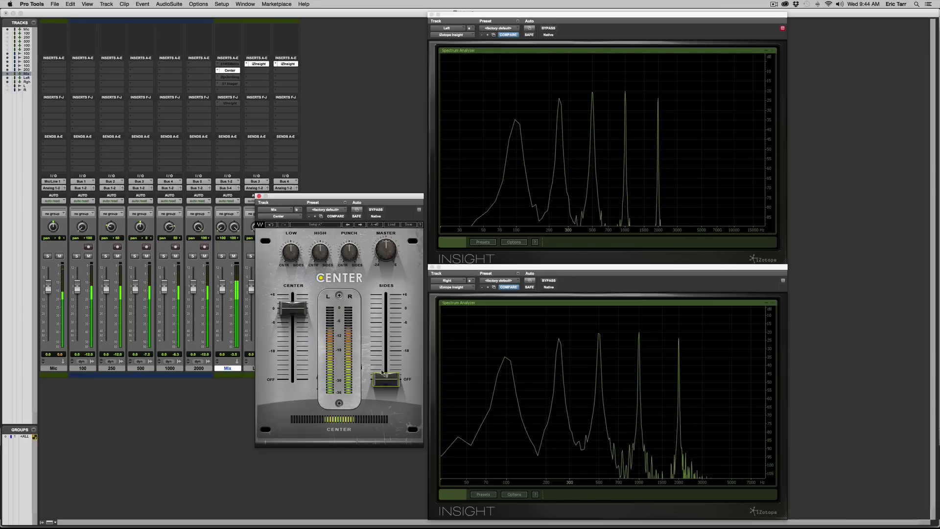
left_click_drag(383, 373, 383, 309)
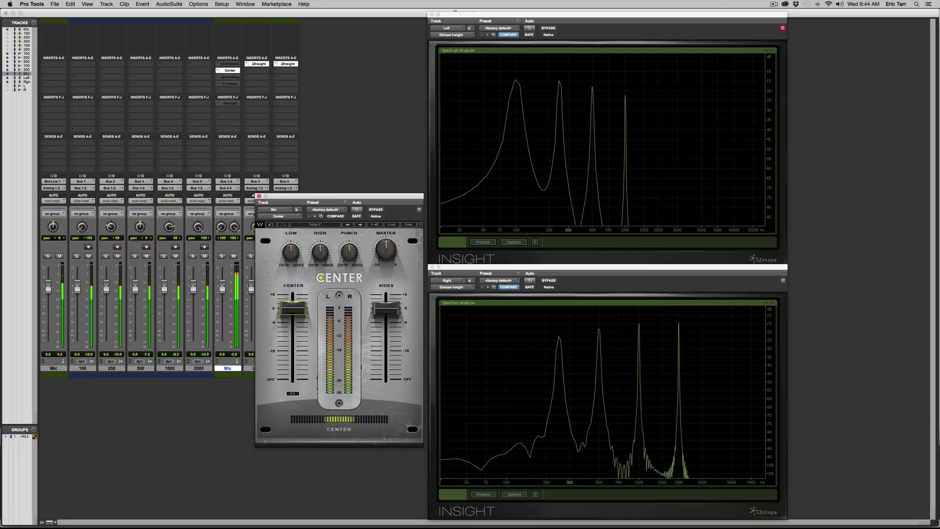
- Boost the Sides fader of the Center plug-in slightly above 0 and reset it to 0
mouse_move(293, 309)
left_mouse_down()
mouse_move(293, 298)
mouse_move(301, 313)
left_mouse_up()
left_click_drag(386, 309, 386, 300)
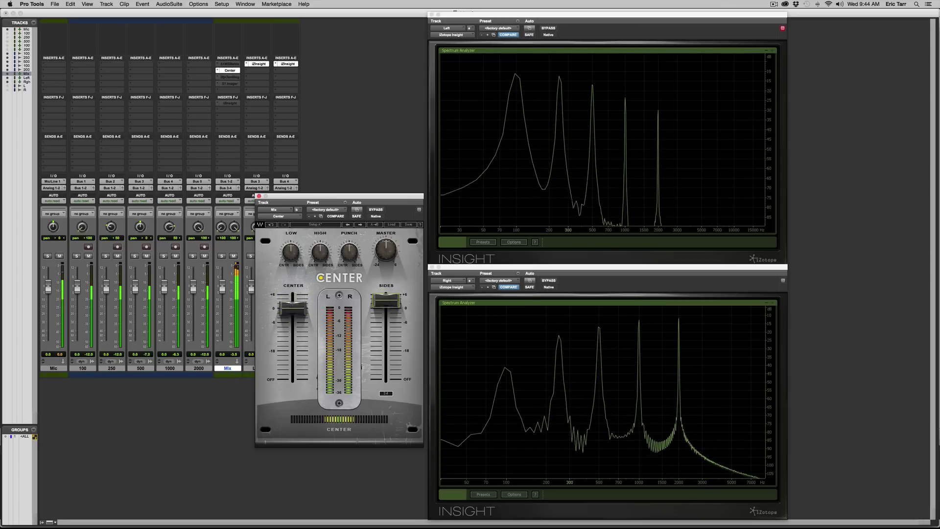
left_click(392, 303, "alt")
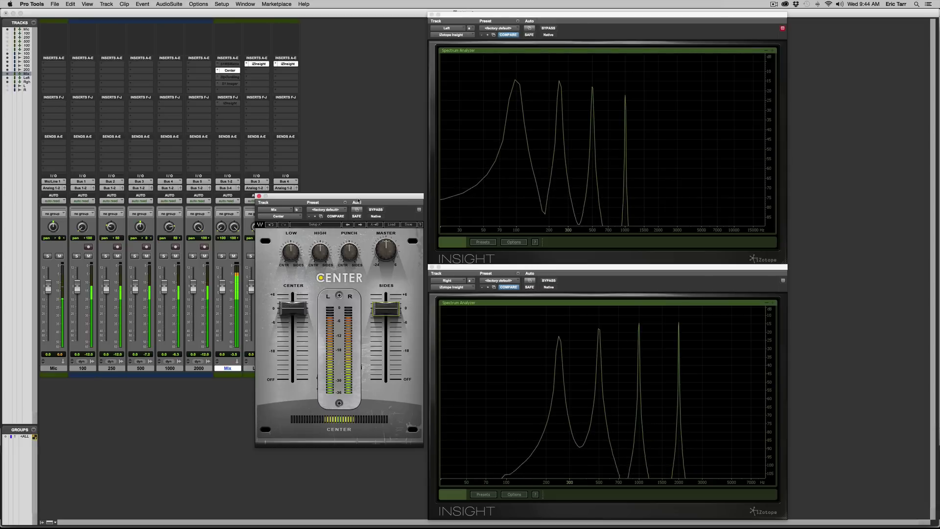
- Move the Center plug-in window up so the Left and Right track faders are uncovered, keeping its Center and Sides faders at 0
left_click_drag(357, 196, 350, 79)
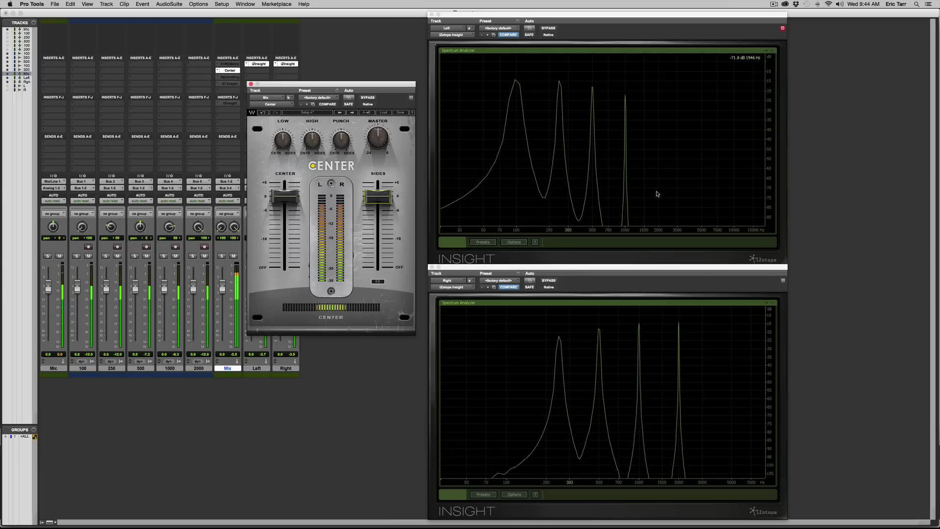
mouse_move(284, 197)
left_mouse_down()
mouse_move(285, 221)
mouse_move(294, 198)
left_mouse_up()
mouse_move(365, 198)
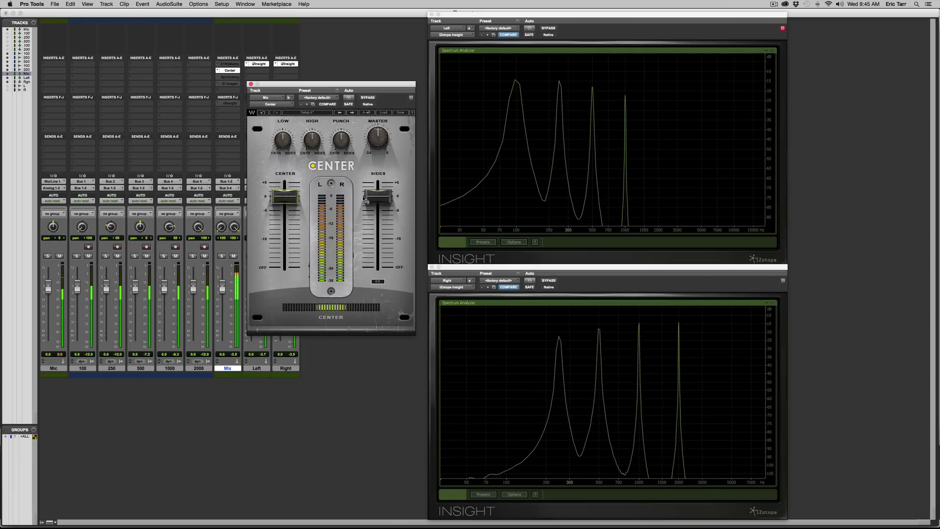